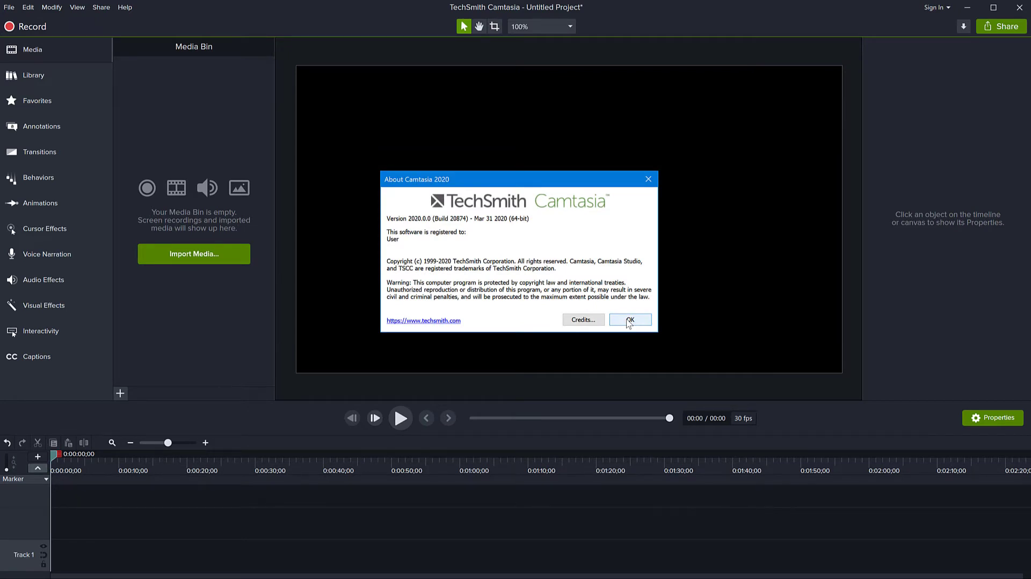
# Dismiss the Camtasia 2020 About dialog showing the version information
pyautogui.click(628, 321)
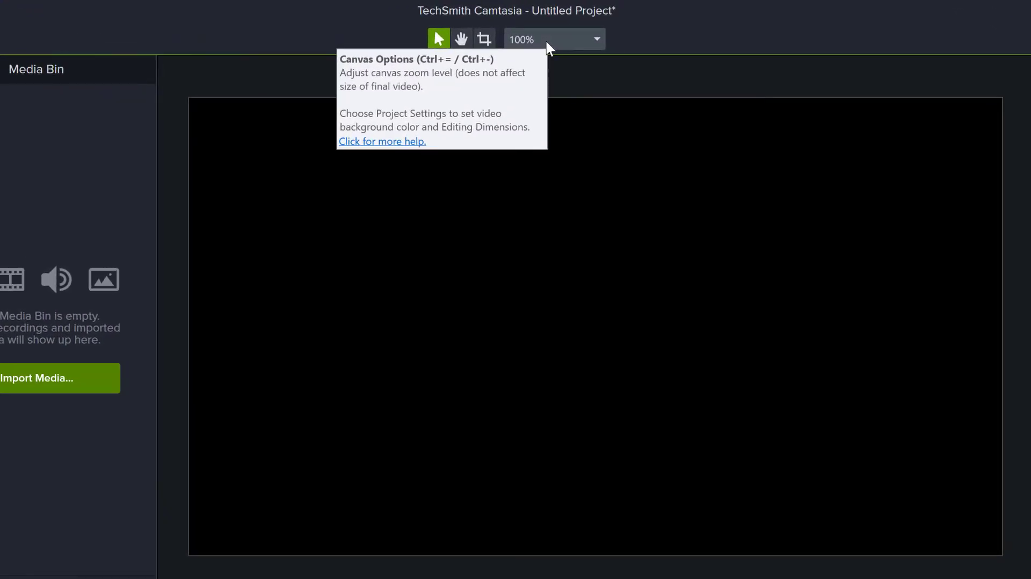
# In Project Settings, keep the 1080p HD canvas and set the frame rate to 60 fps
pyautogui.click(546, 39)
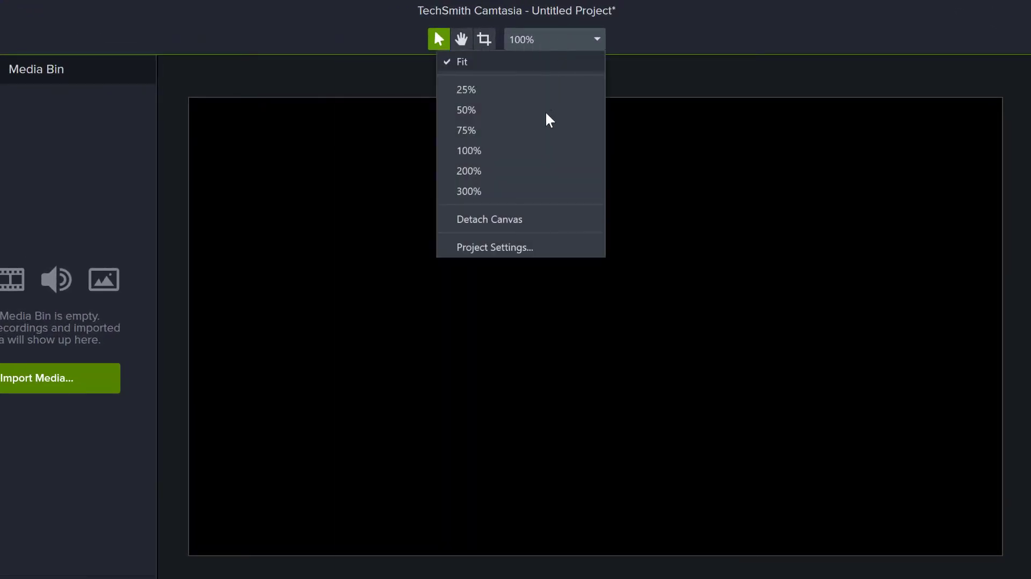
pyautogui.click(494, 246)
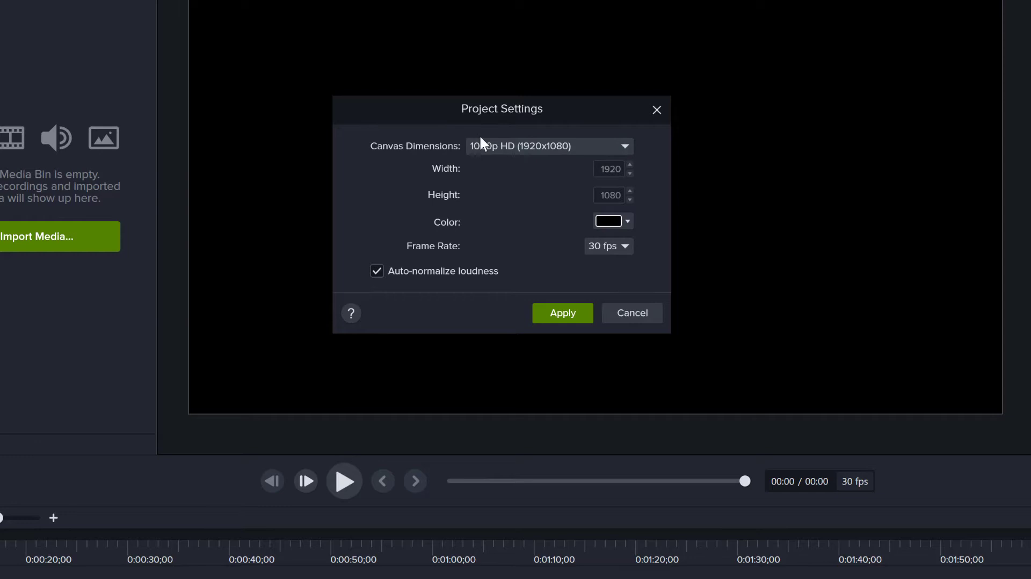
pyautogui.click(550, 146)
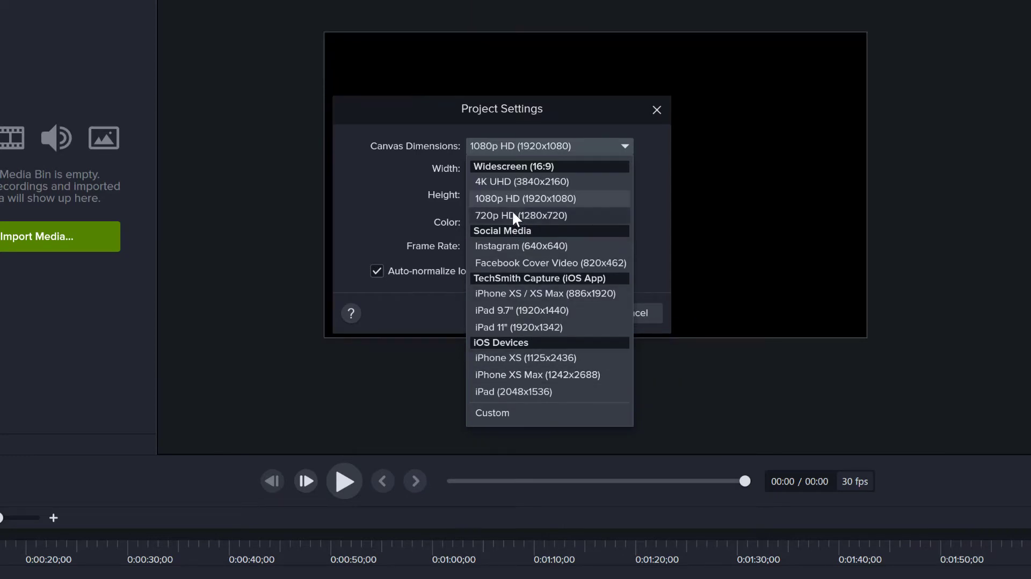
pyautogui.click(513, 199)
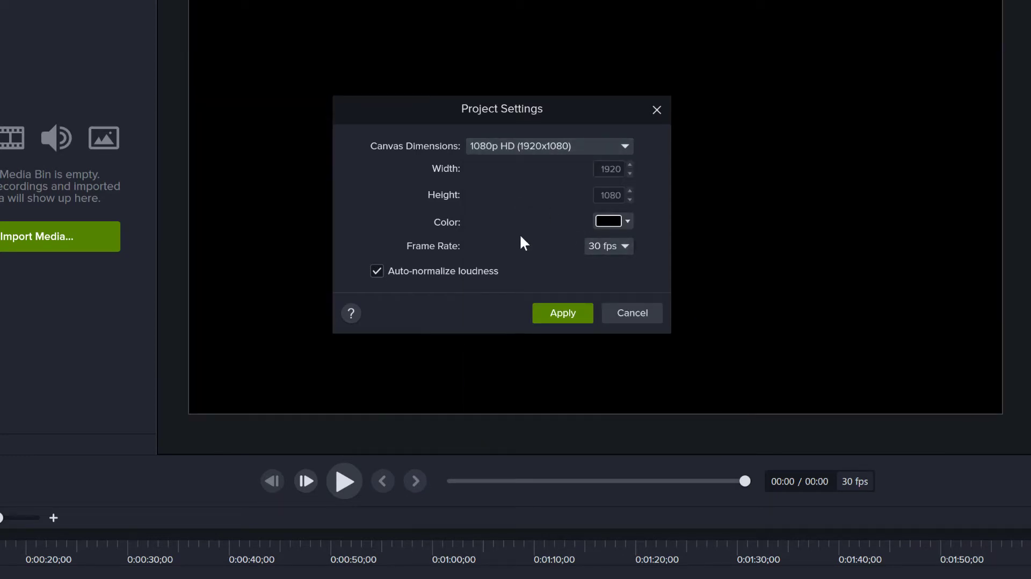
pyautogui.click(627, 247)
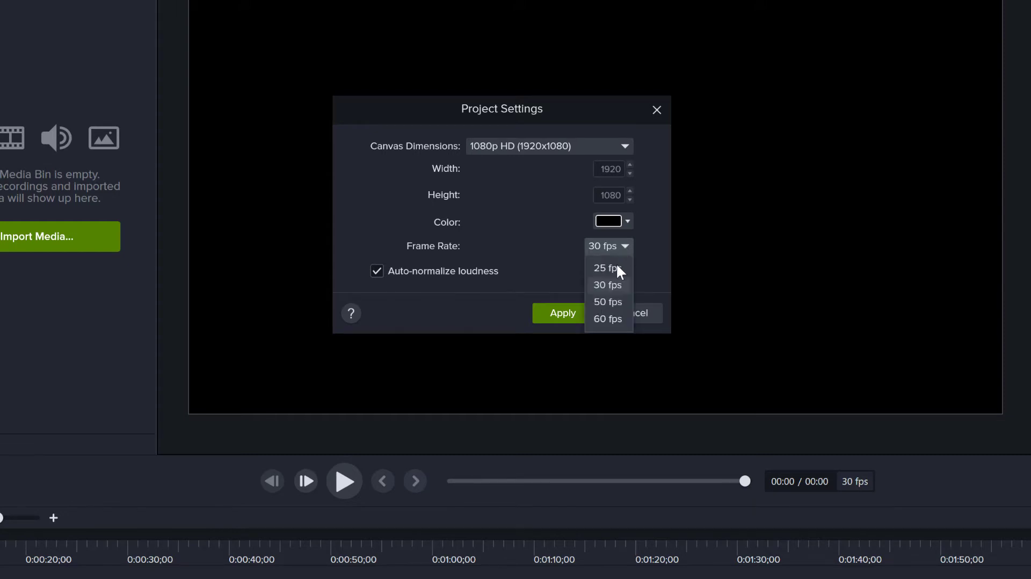
pyautogui.click(609, 321)
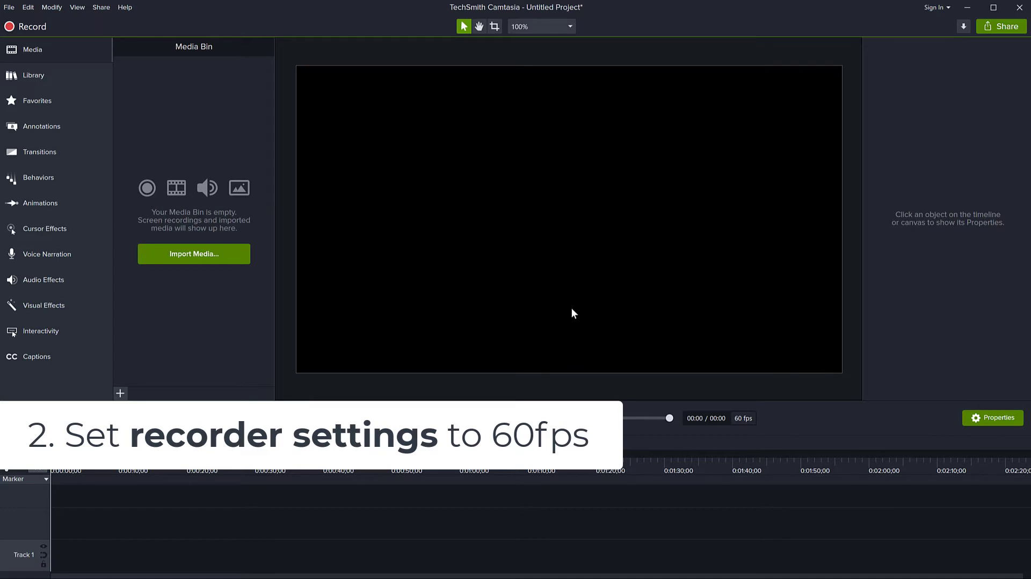
# In Camtasia Recorder options, set target capture frame rate to 60 and list the TSC2/H.264 formats
pyautogui.click(32, 28)
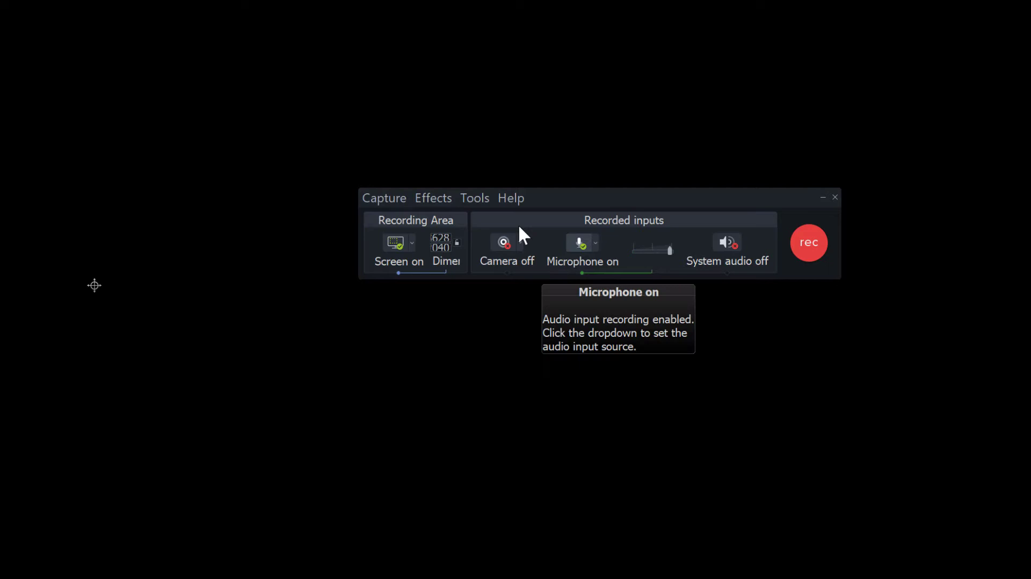
pyautogui.click(475, 202)
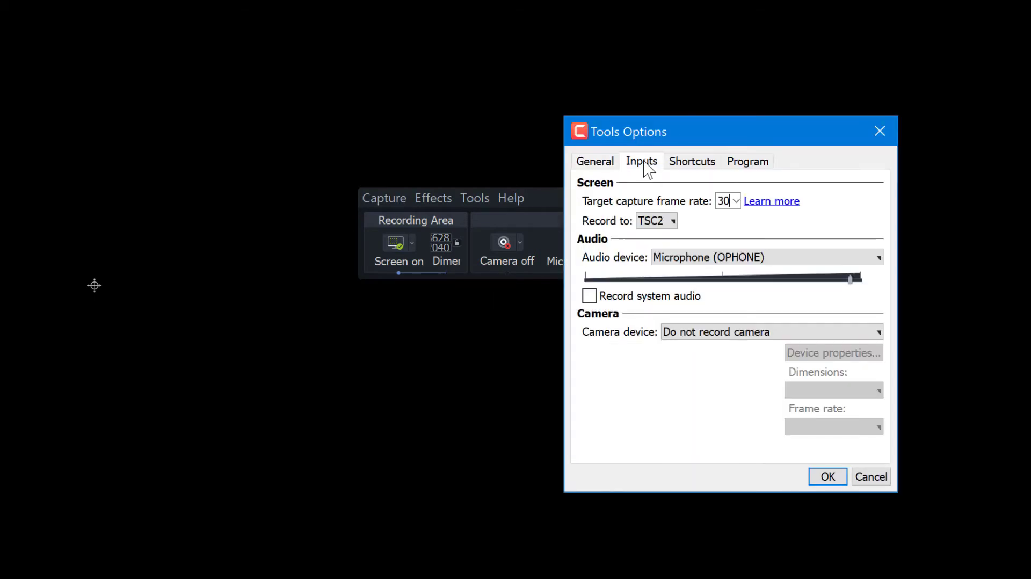
pyautogui.click(736, 202)
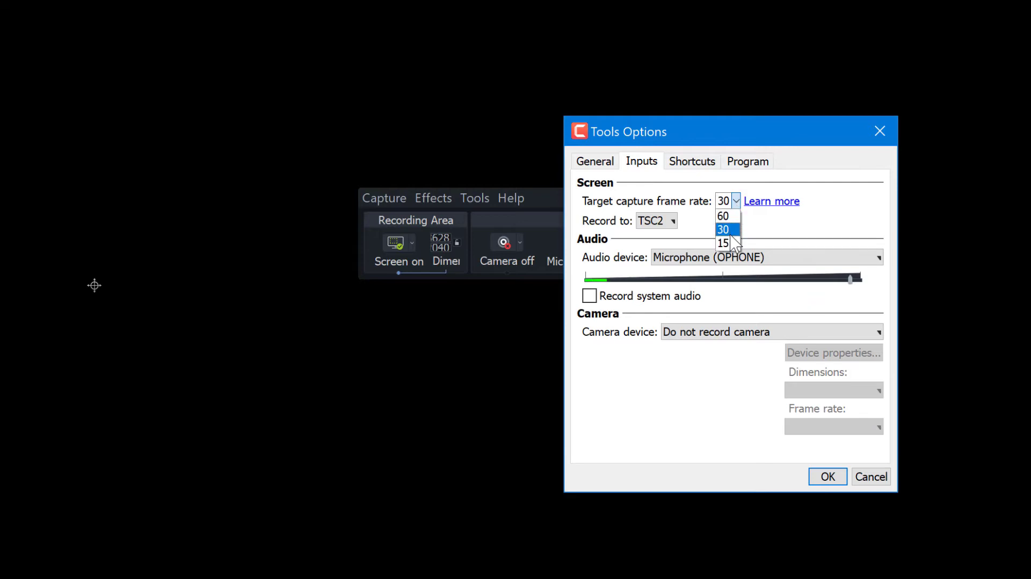
pyautogui.click(734, 216)
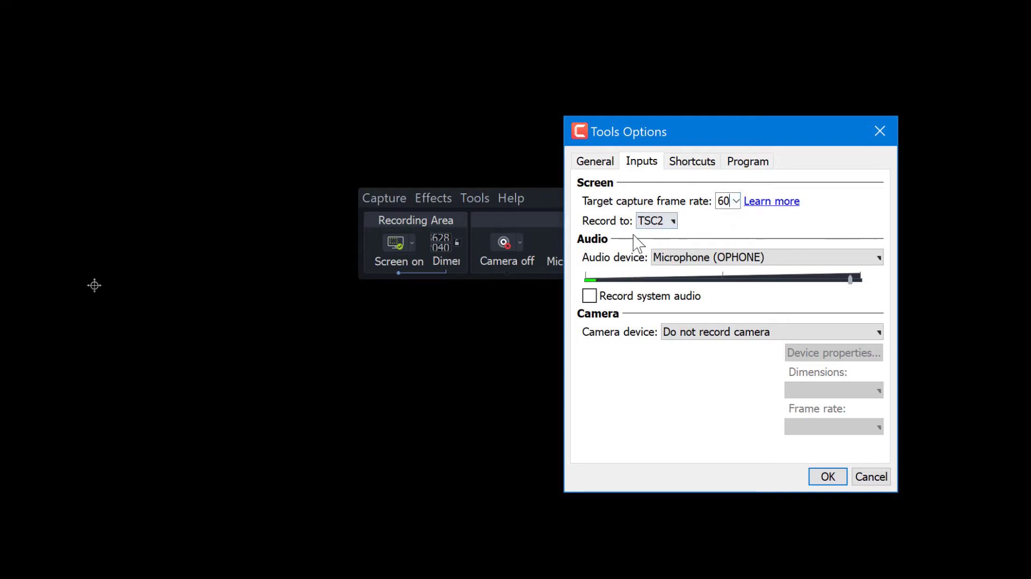
pyautogui.click(674, 222)
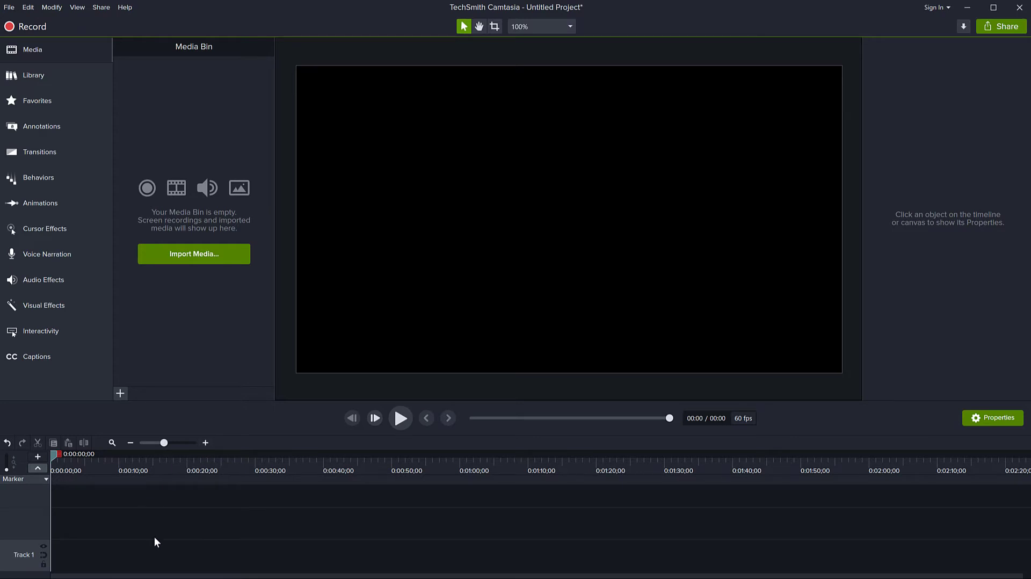
pyautogui.click(1001, 28)
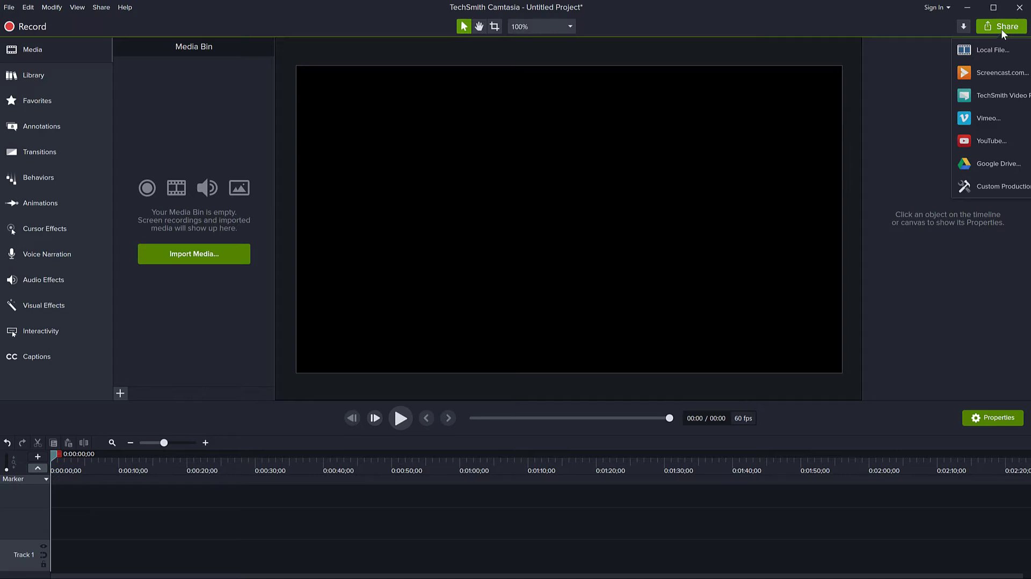
pyautogui.click(991, 49)
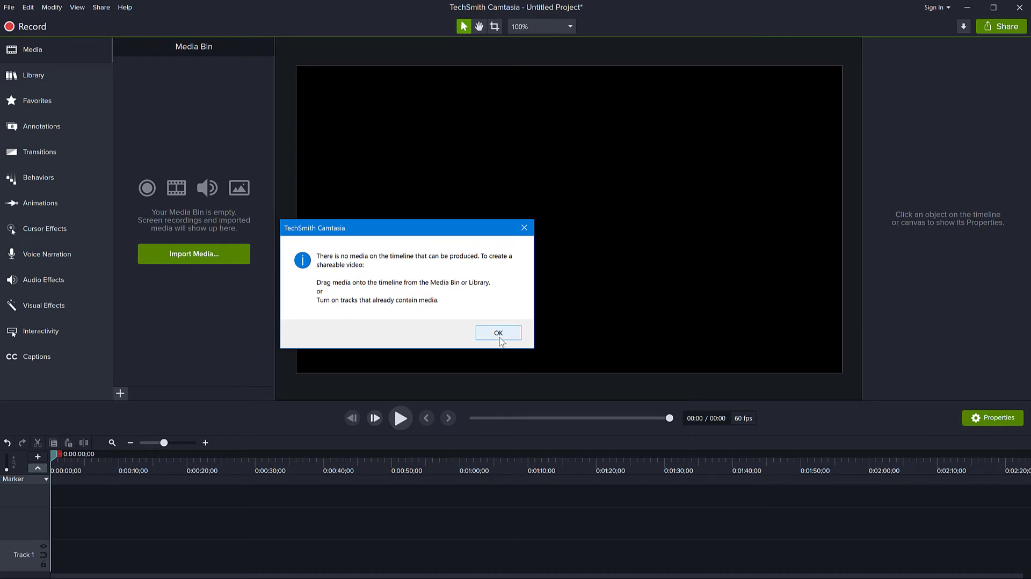
pyautogui.click(499, 335)
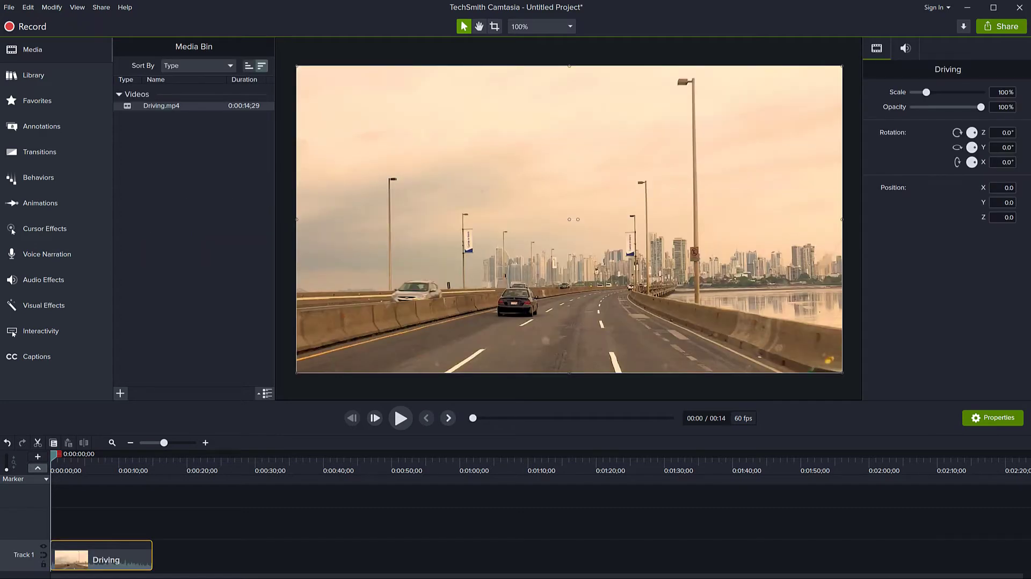
# Check in Project Settings that the project frame rate is still 60 fps
pyautogui.click(550, 28)
pyautogui.click(490, 167)
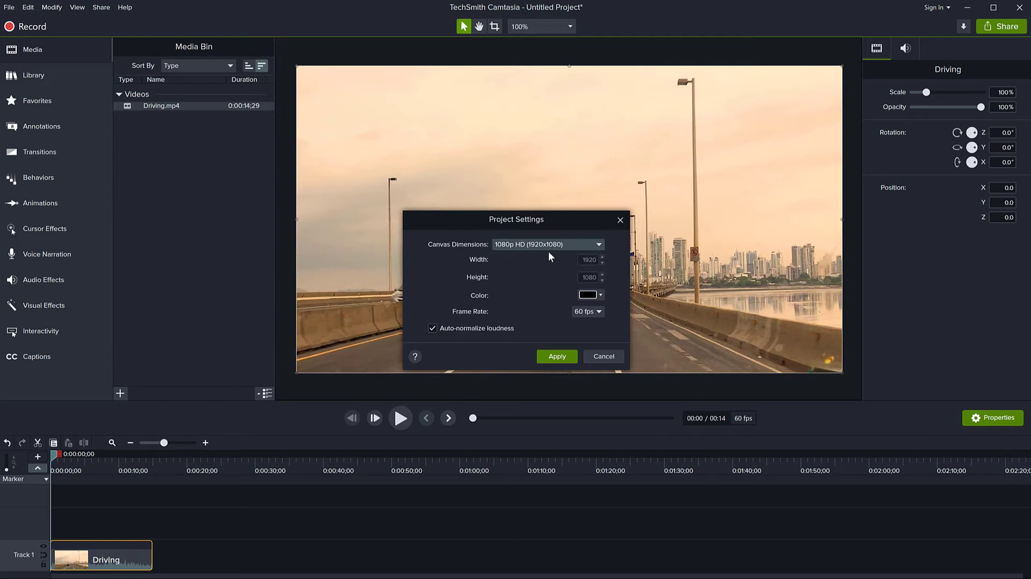
pyautogui.click(600, 358)
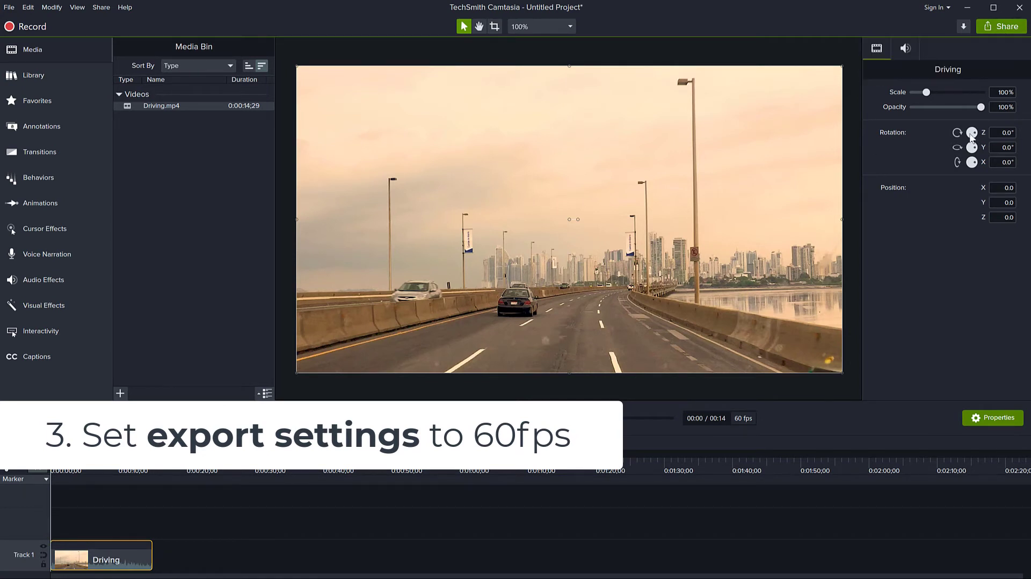
# Share to a local file with Custom production settings selected in the Production Wizard
pyautogui.click(1004, 26)
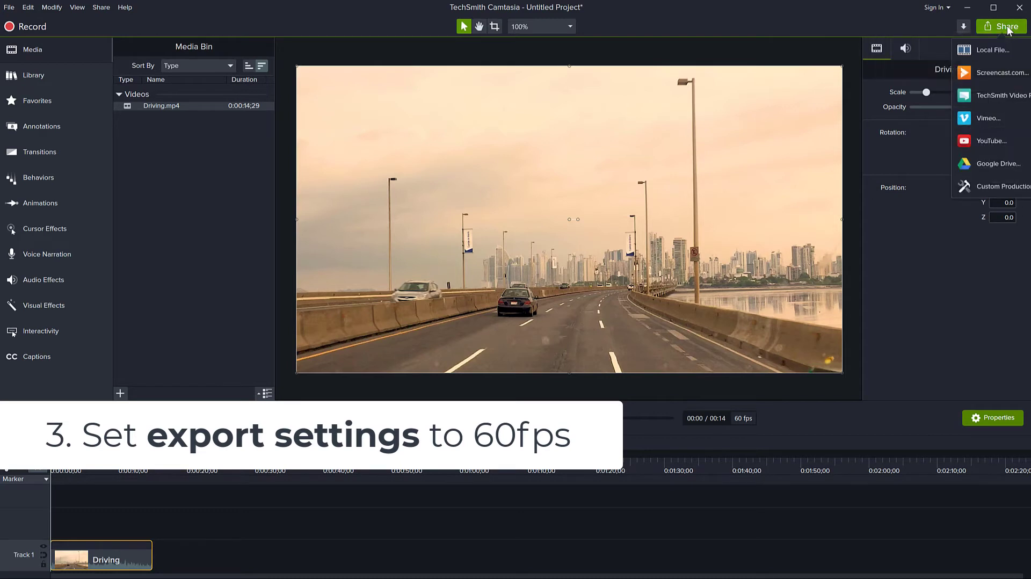
pyautogui.click(989, 47)
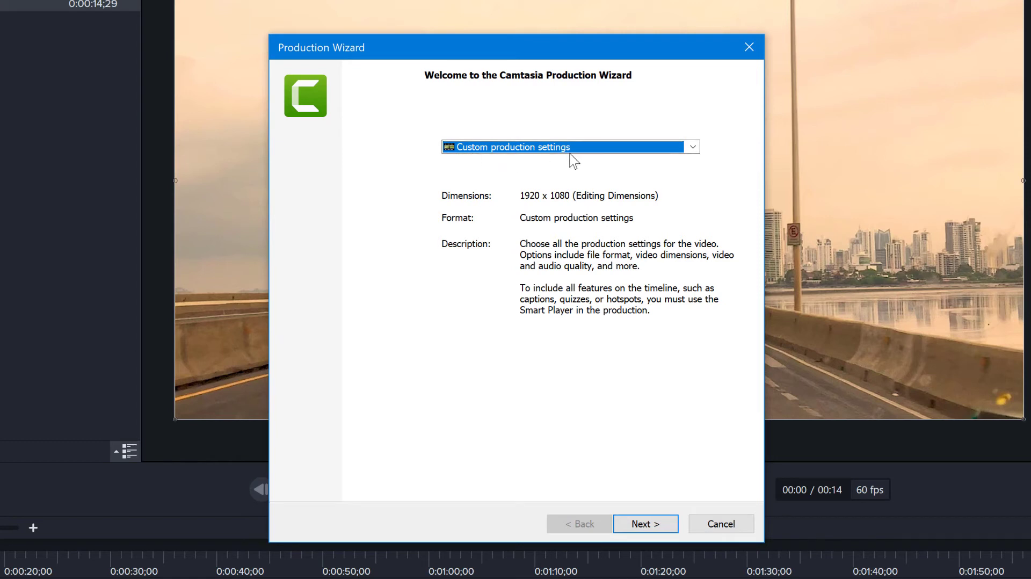
pyautogui.click(608, 149)
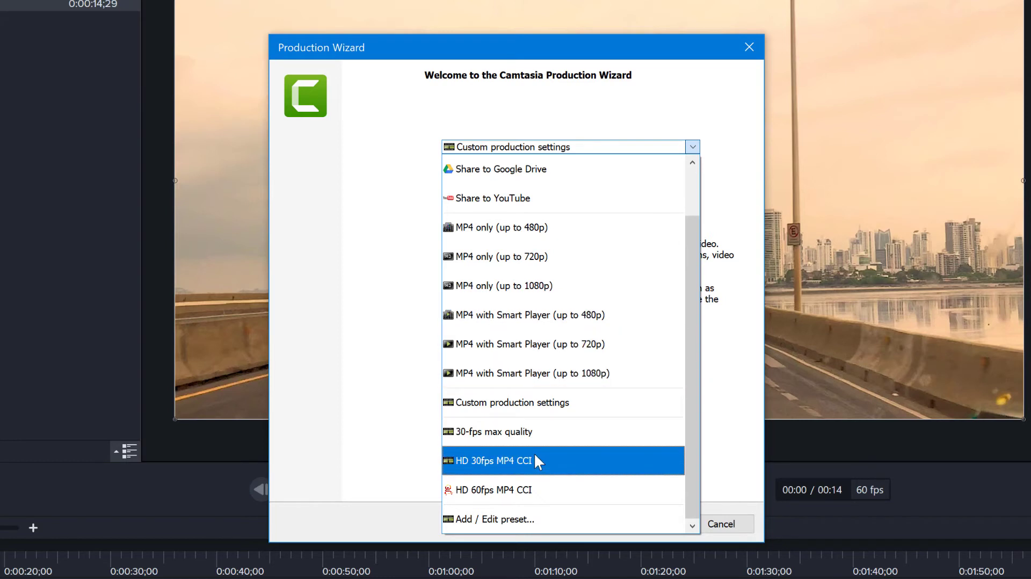
pyautogui.scroll(1, 534, 452)
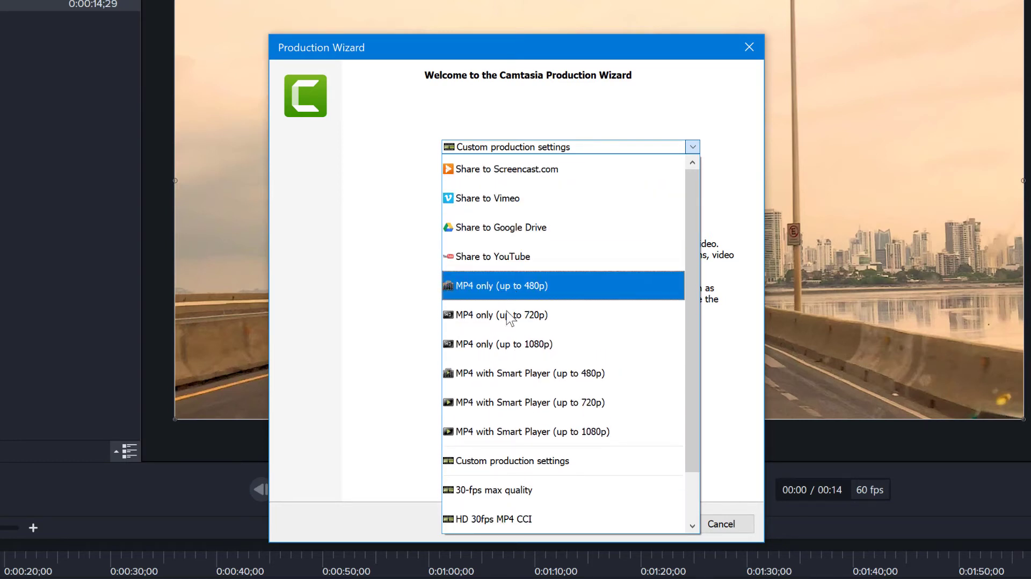
pyautogui.click(499, 462)
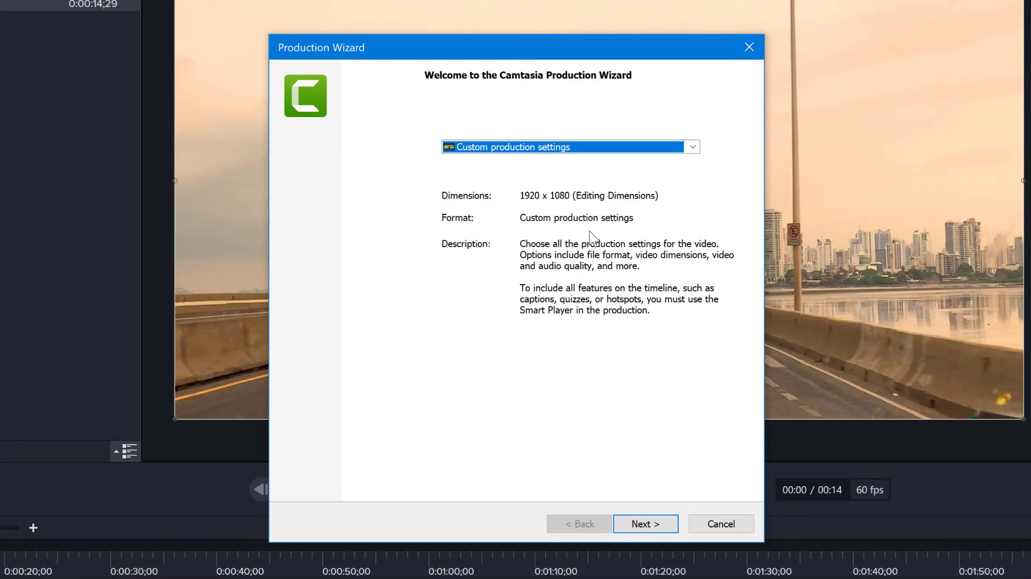
pyautogui.click(647, 523)
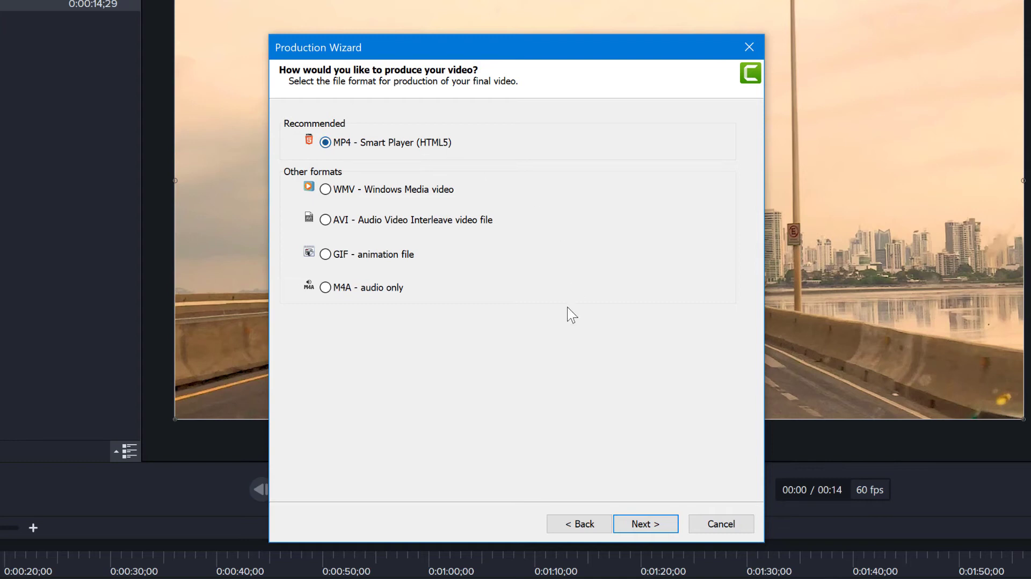
# Keep MP4 Smart Player (HTML5) format and go through the Size tab to Video settings
pyautogui.click(637, 526)
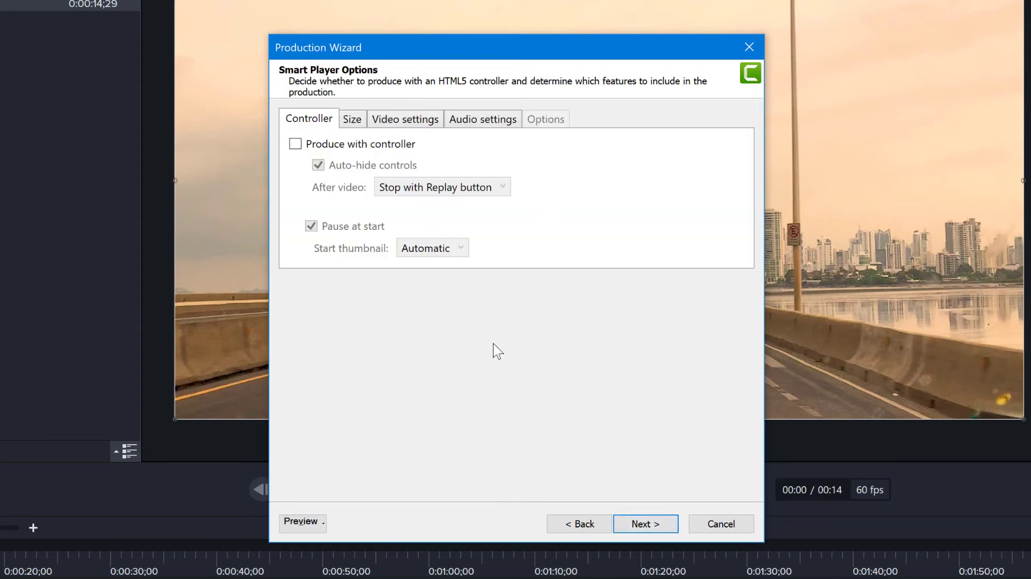
pyautogui.click(301, 144)
pyautogui.click(361, 121)
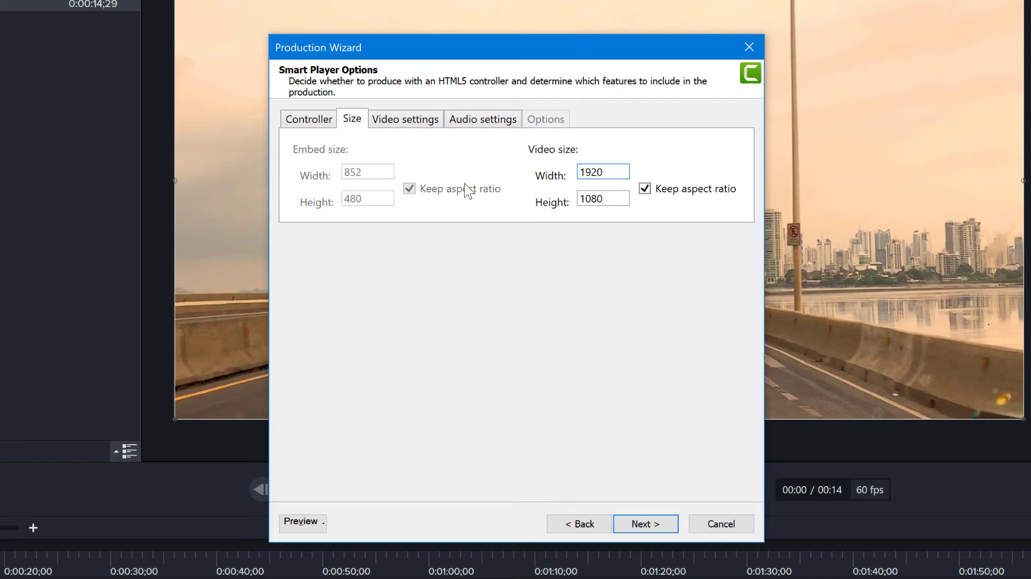
pyautogui.click(402, 121)
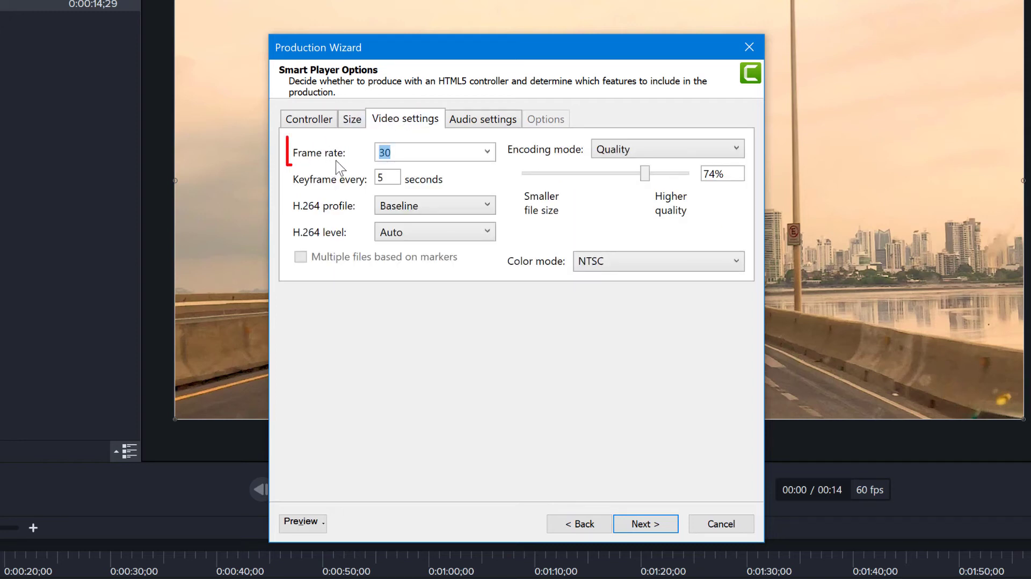
# Set the export frame rate to 60 and keep encoding quality at 75%
pyautogui.click(488, 152)
pyautogui.click(396, 364)
pyautogui.moveTo(646, 179); pyautogui.dragTo(650, 180)
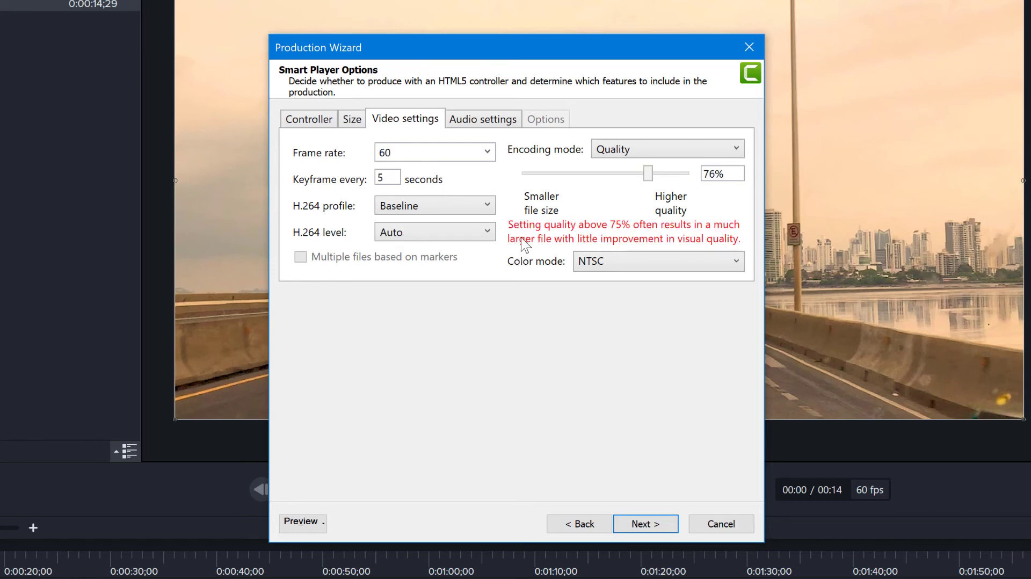
pyautogui.moveTo(650, 180); pyautogui.dragTo(651, 180)
pyautogui.moveTo(652, 174); pyautogui.dragTo(650, 174)
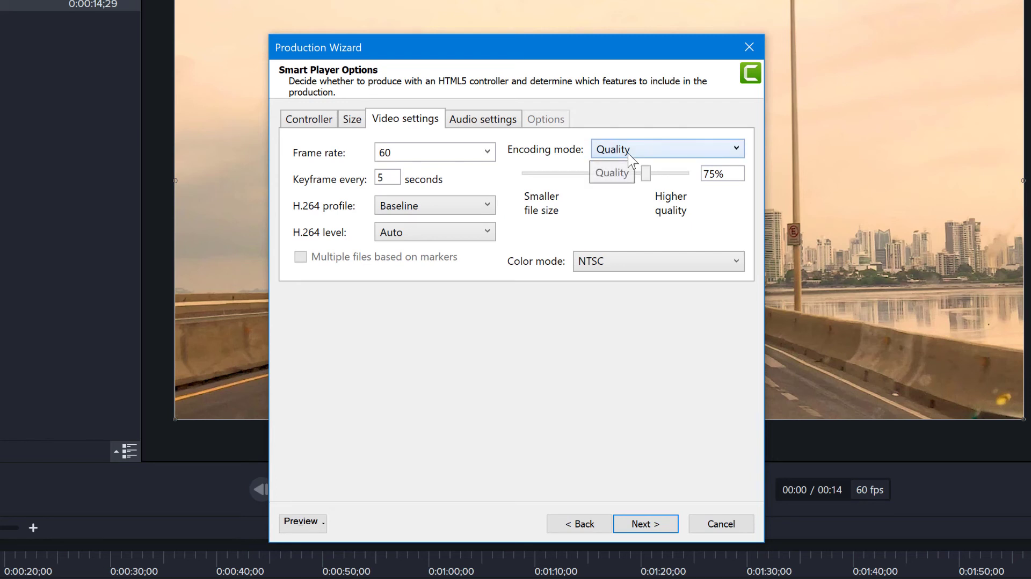
# Keep the export audio bit rate at 256 kbps and advance to Video Options
pyautogui.click(484, 118)
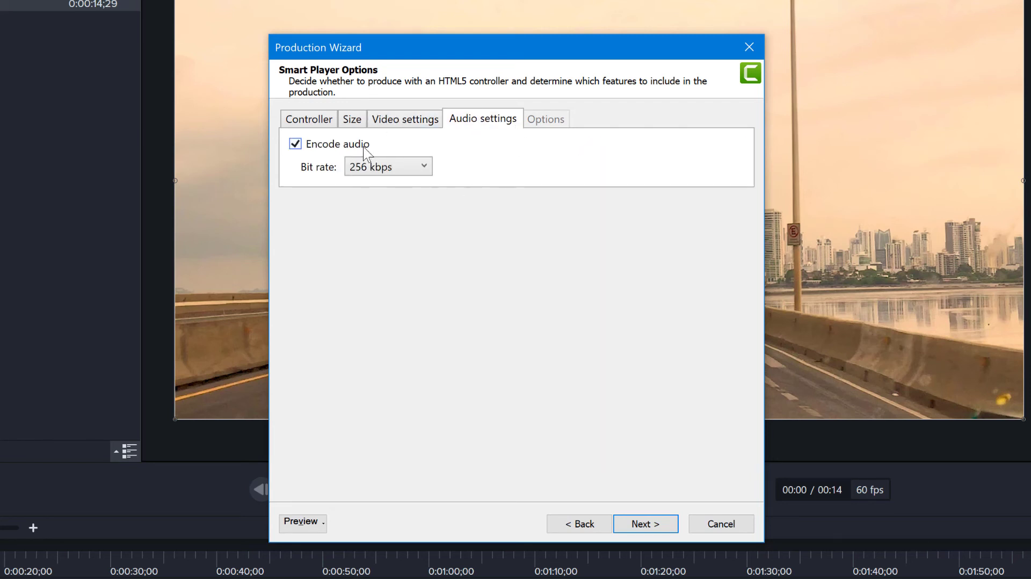
pyautogui.click(423, 168)
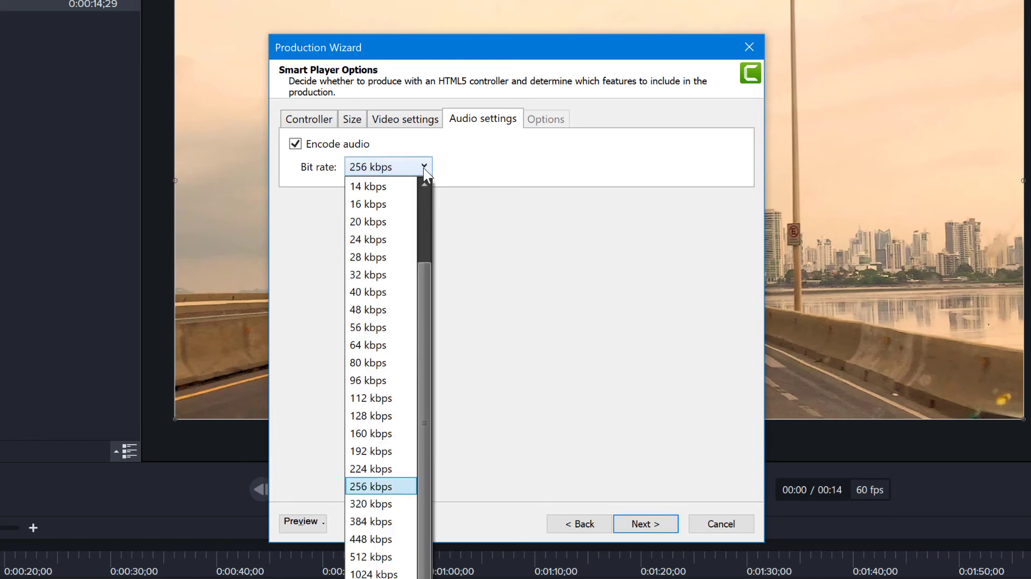
pyautogui.click(376, 487)
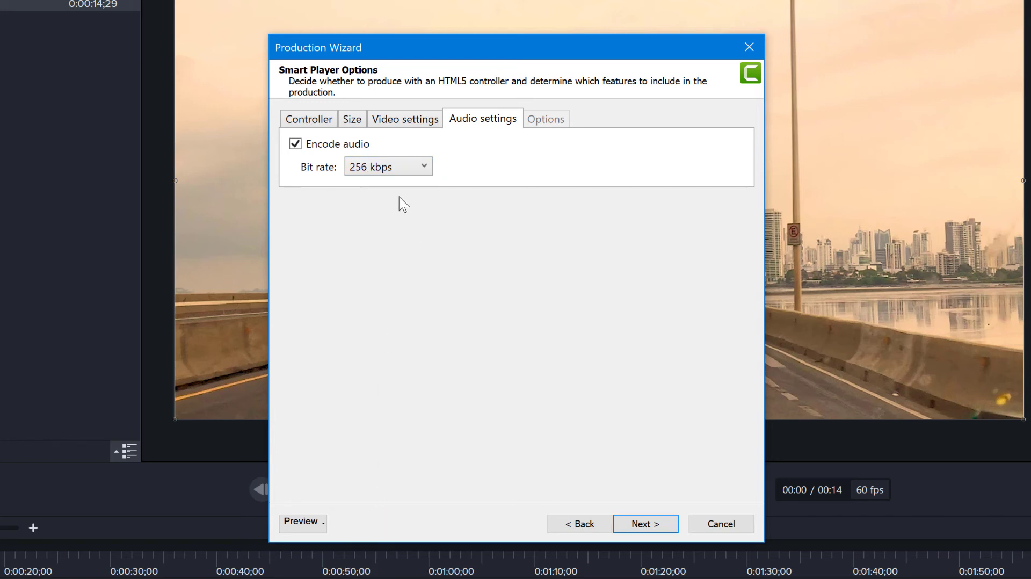
pyautogui.click(651, 525)
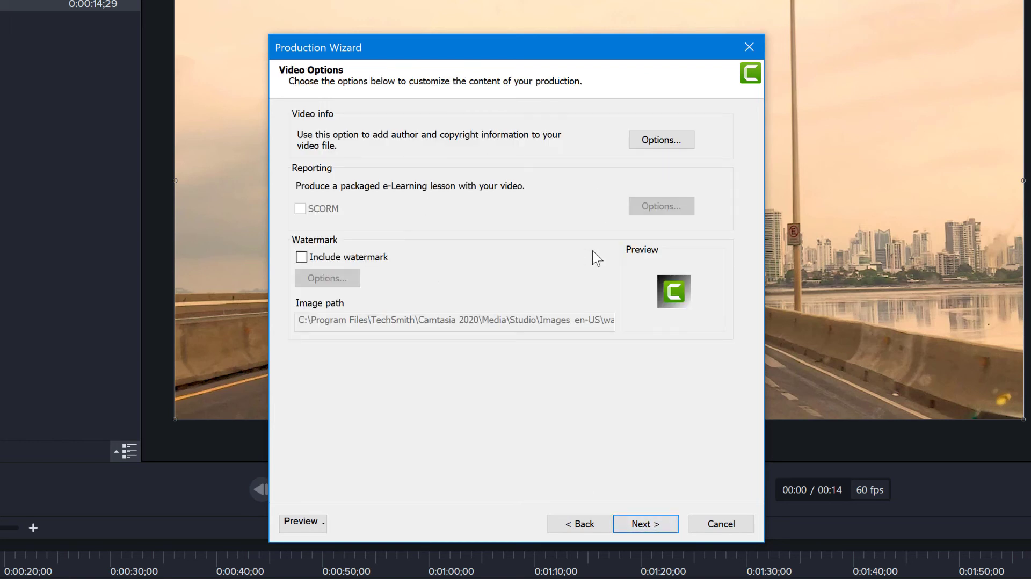
# Advance to the Produce Video page, with output named Untitled Project.mp4
pyautogui.click(636, 526)
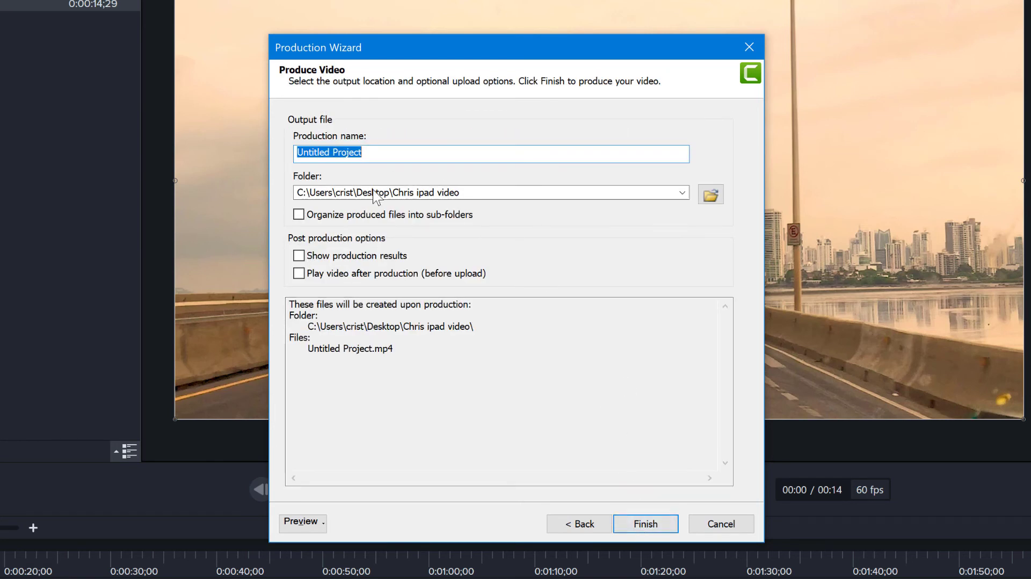